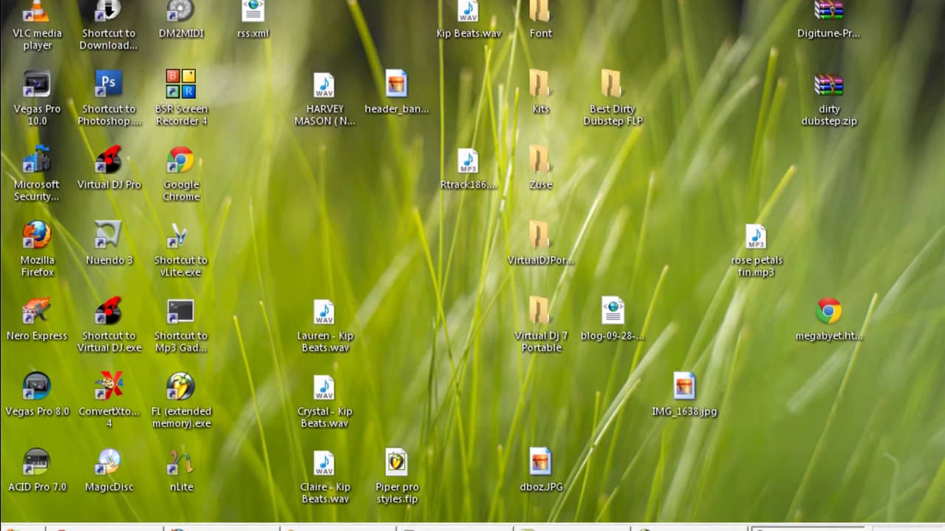
Browse from My Computer through ST80 (F:) and Kip into the Kip Beats folder
left_click(25, 530)
left_click(262, 285)
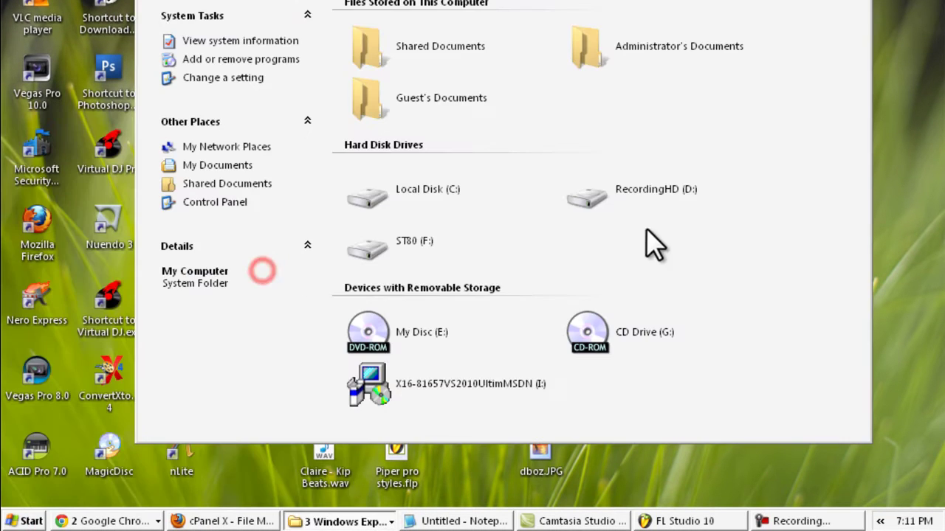
double_click(406, 250)
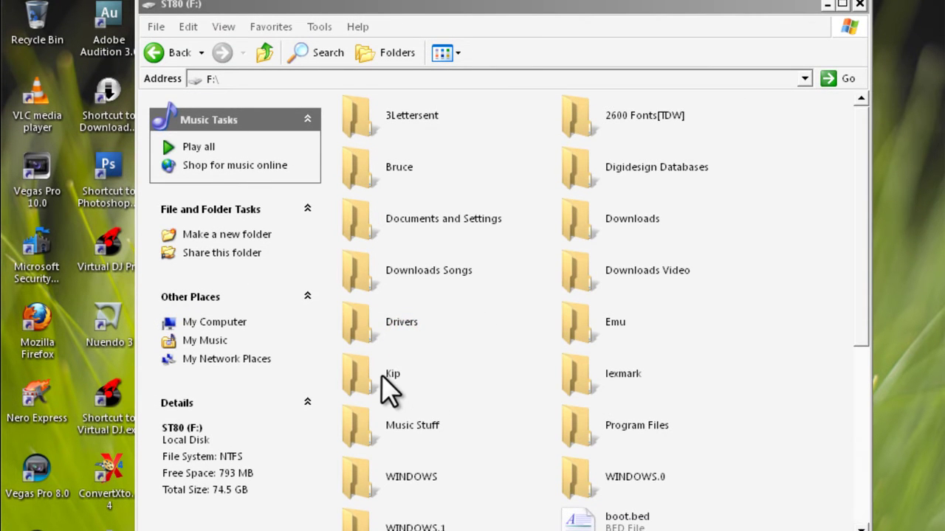
double_click(387, 377)
left_click(596, 224)
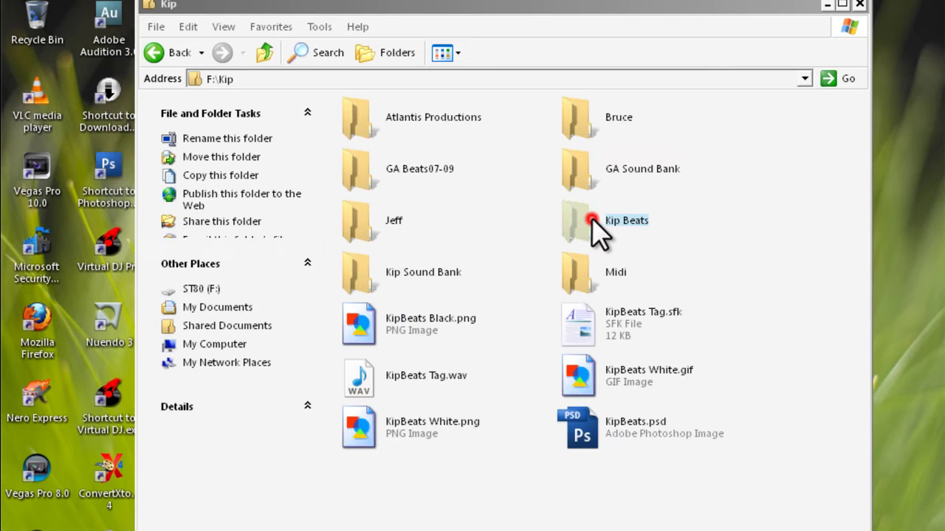
double_click(592, 220)
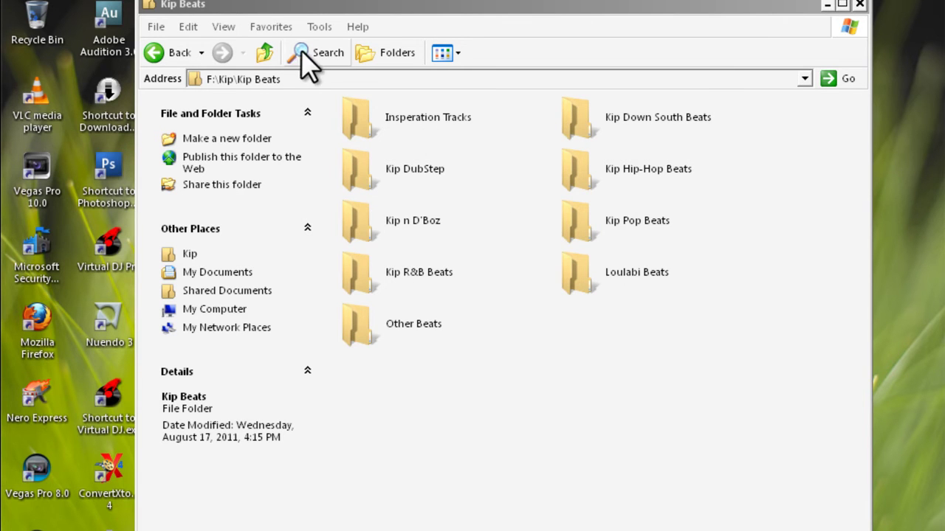
Search the Kip Beats folder and its subfolders for all *.flp project files
left_click(327, 52)
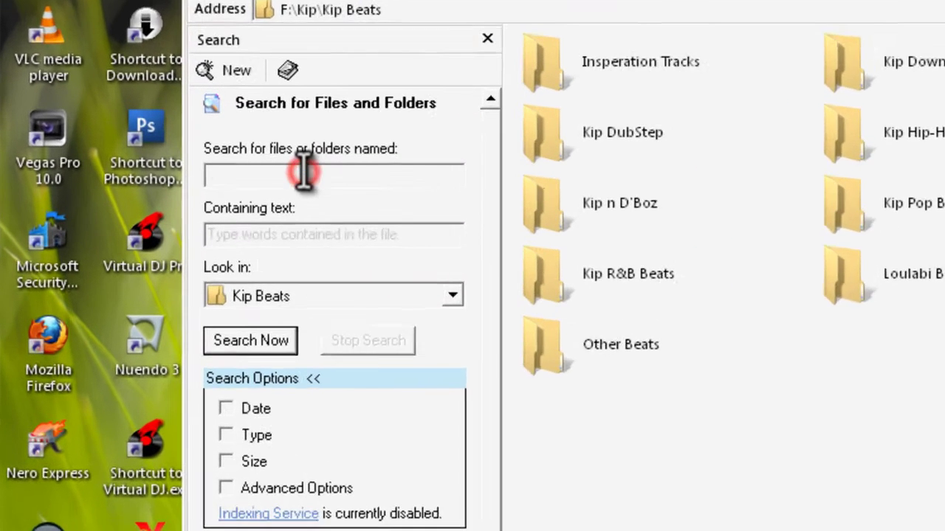
left_click(302, 175)
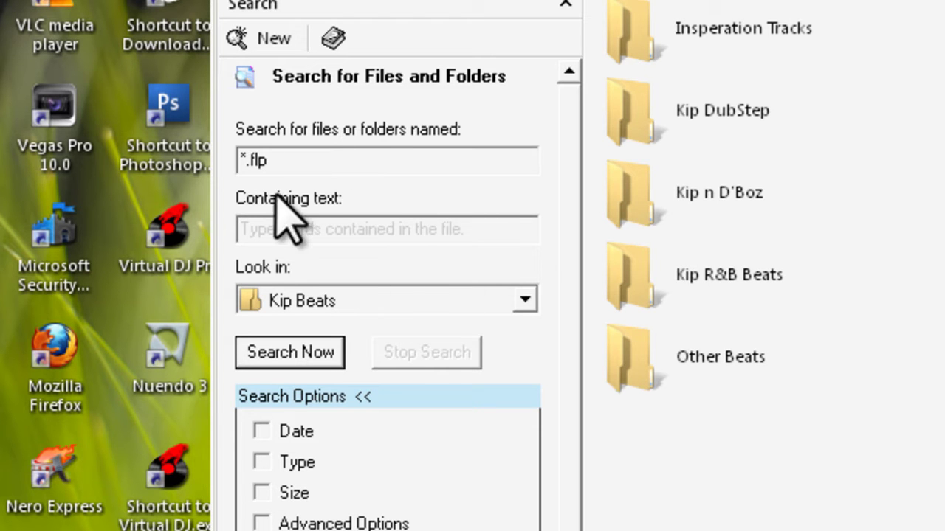
left_click(243, 161)
type("*")
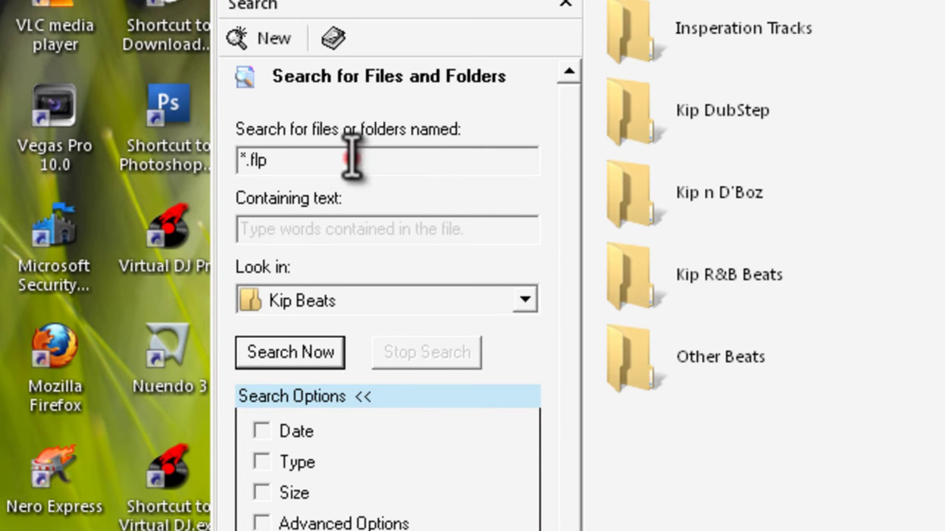
left_click(353, 158)
left_click(280, 353)
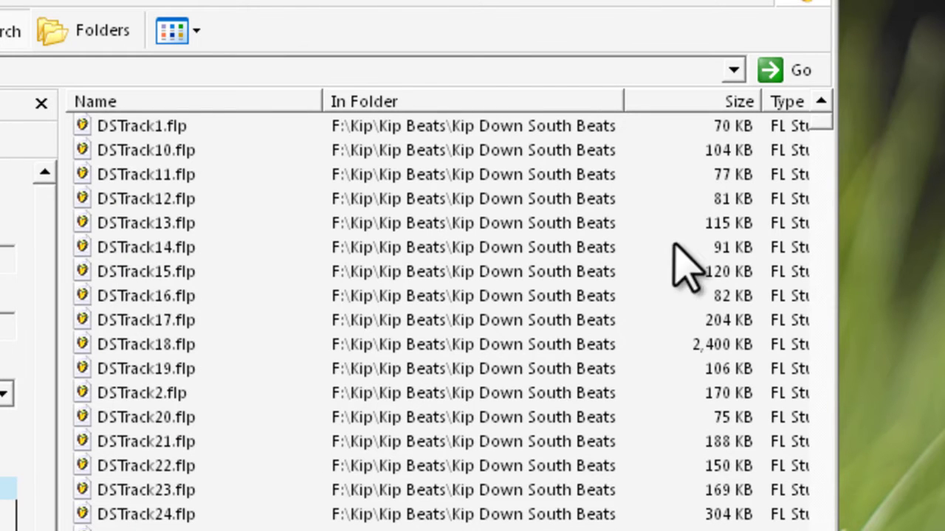
Sort the results by size, largest first, and open Rtrack193.flp (20,177 KB)
left_click(733, 101)
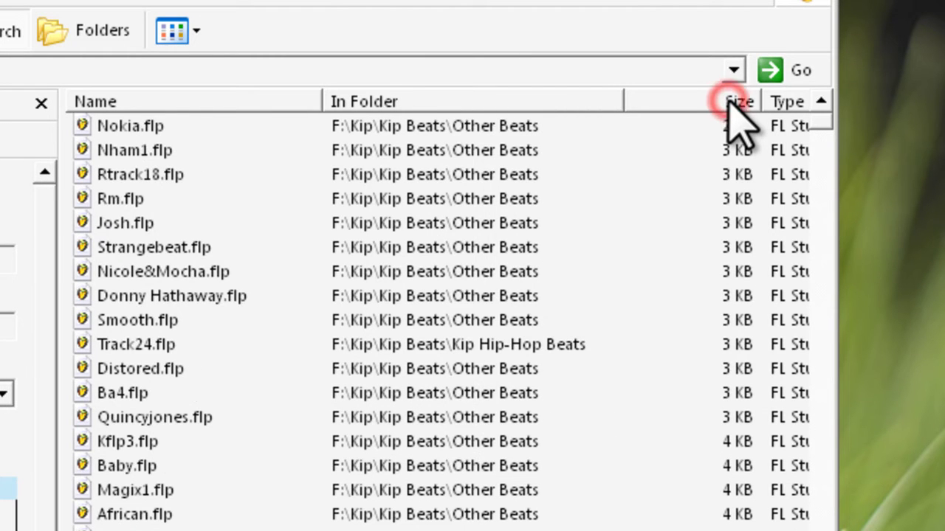
left_click(731, 101)
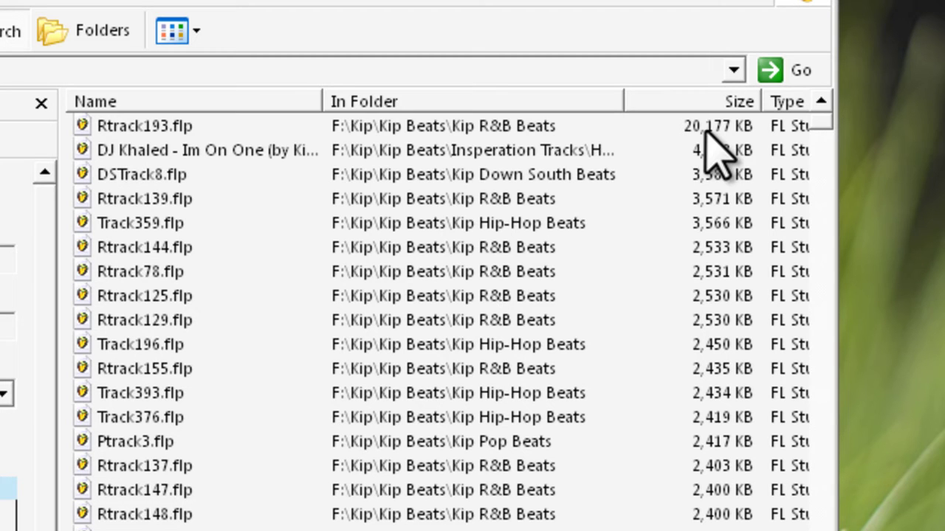
left_click(142, 125)
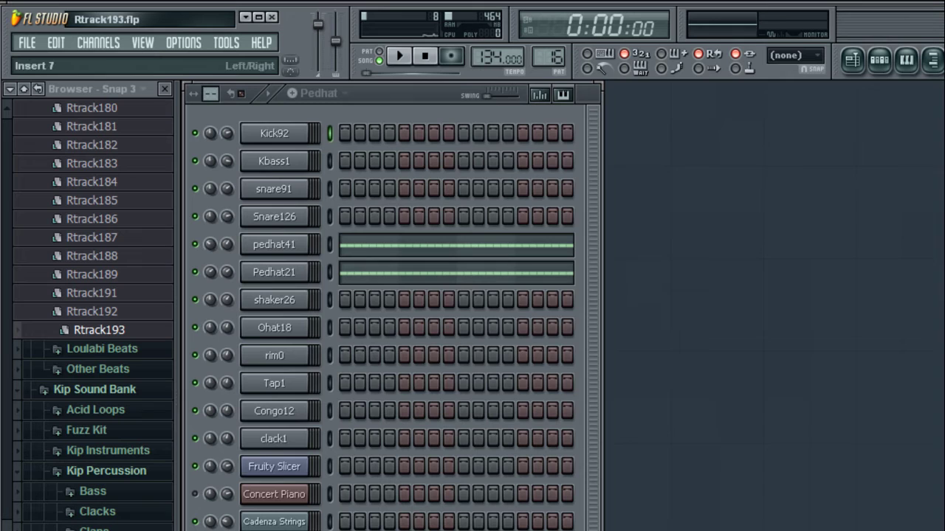
Drag the Mixer into view and select Insert 32, showing Edison in FX slot 8
left_click_drag(944, 95, 554, 99)
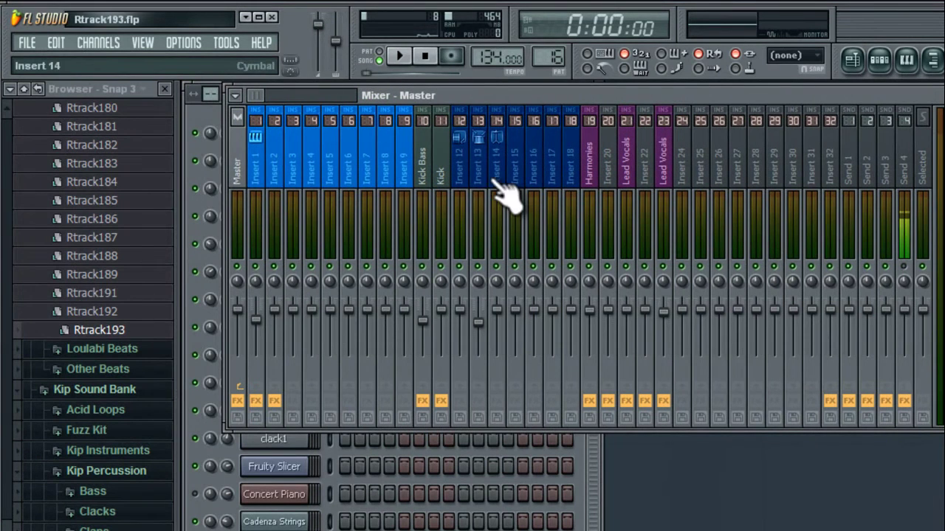
left_click_drag(253, 180, 830, 174)
left_click_drag(784, 97, 499, 111)
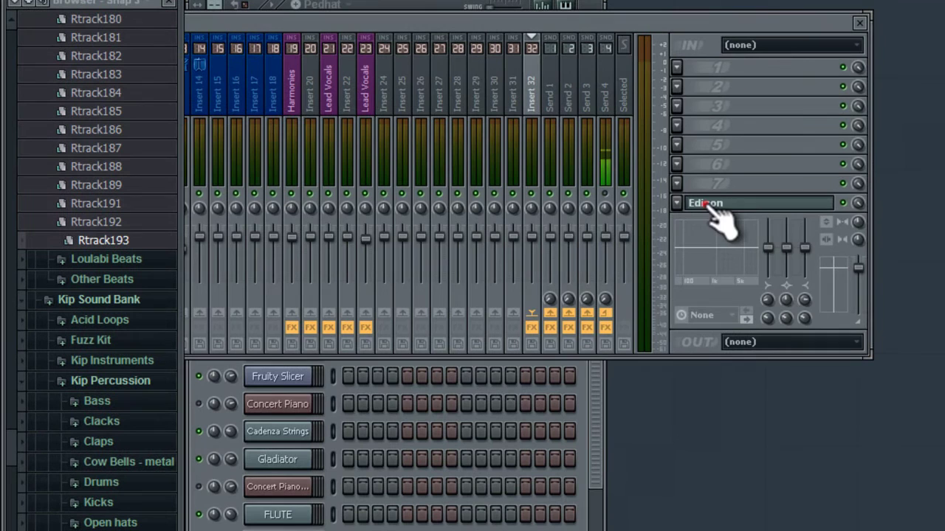
Open Edison from Insert 32, hide the Mixer, and move Edison's window fully into view
left_click(707, 204)
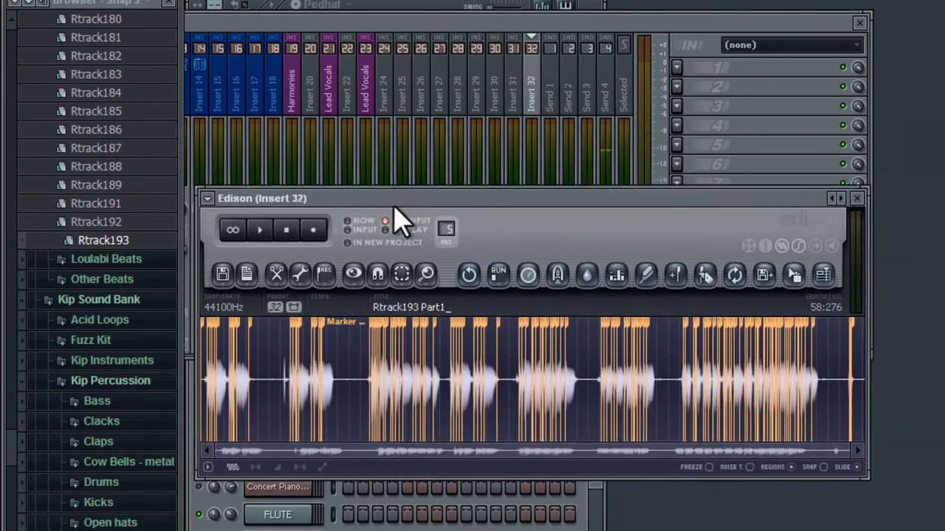
left_click_drag(393, 200, 431, 297)
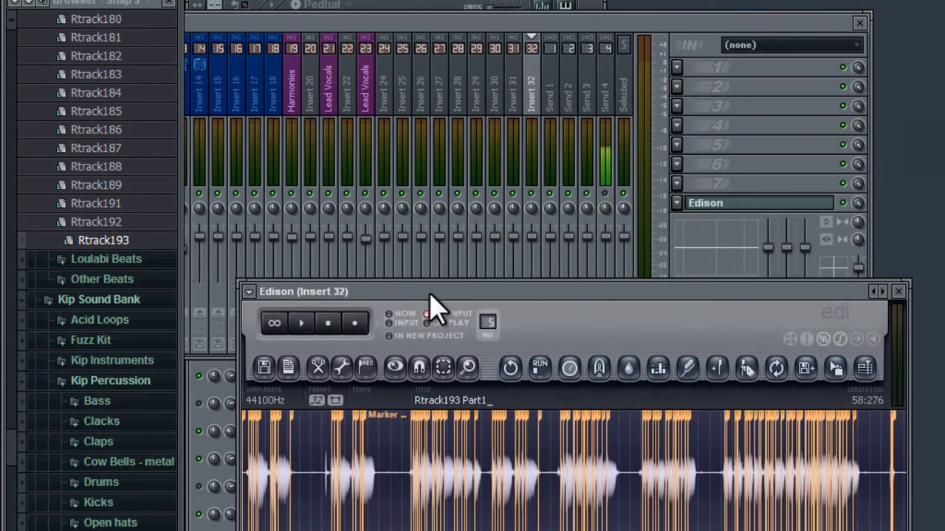
left_click_drag(393, 17, 944, 15)
key("F9")
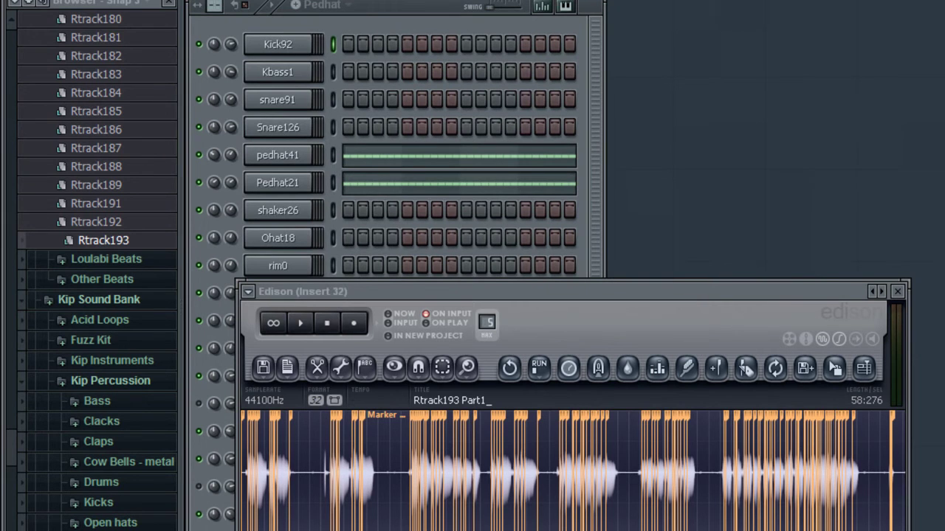
left_click_drag(496, 290, 479, 99)
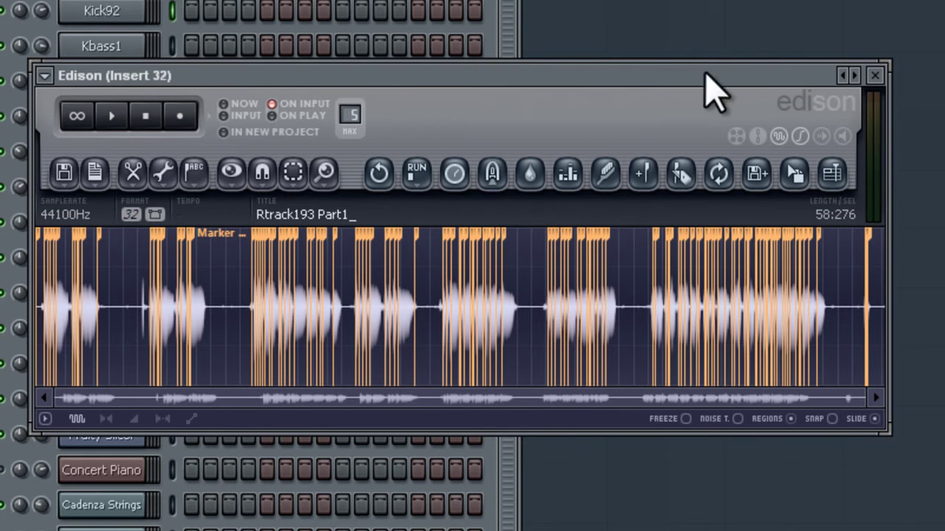
Close Edison, remove it from Insert 32's slot 8, and drag the Mixer off-screen
left_click(875, 77)
key("F9")
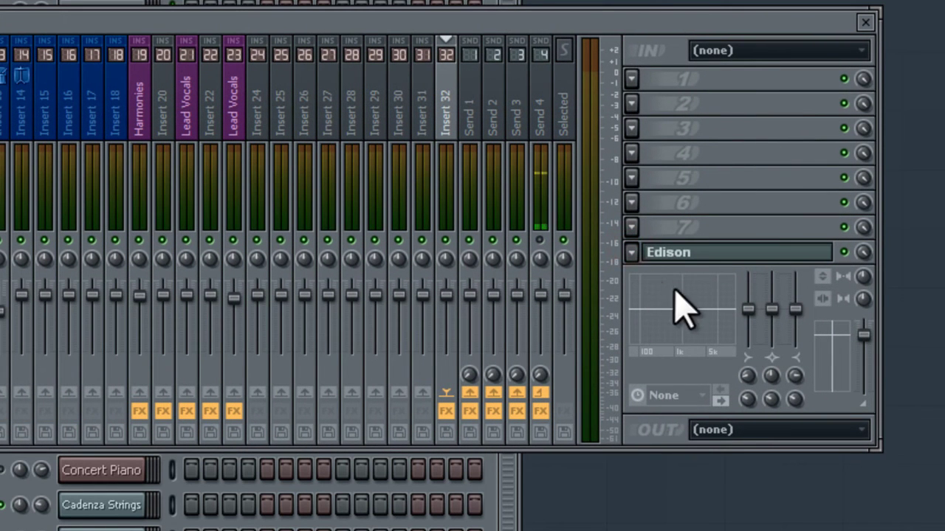
key("ctrl+z")
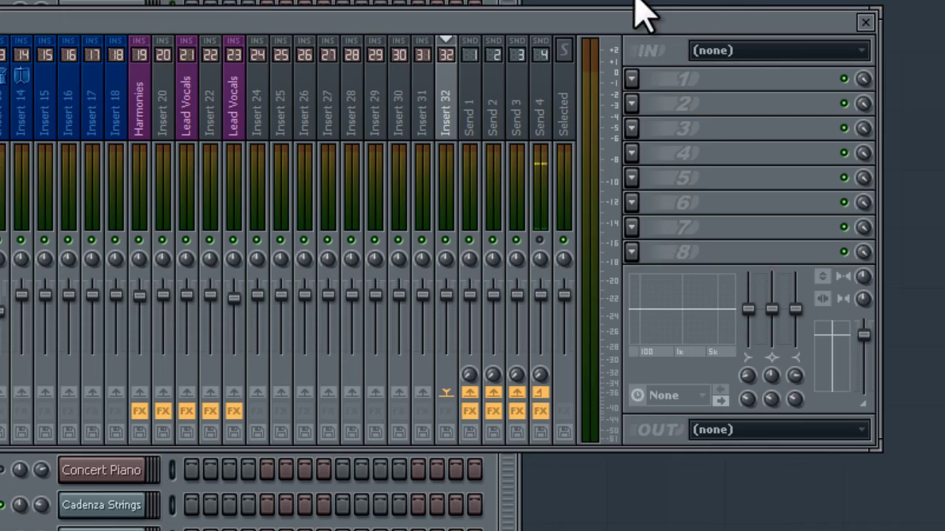
left_click_drag(537, 16, 944, 19)
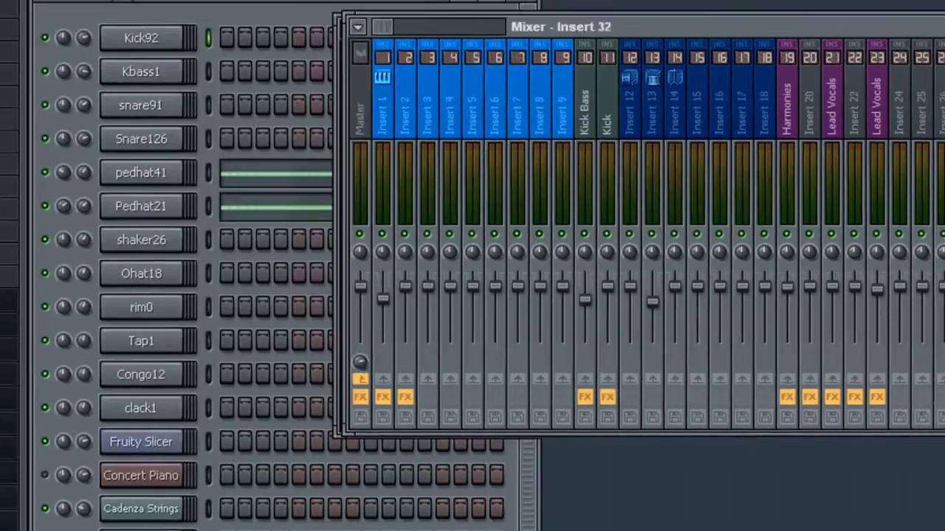
left_click_drag(561, 27, 944, 27)
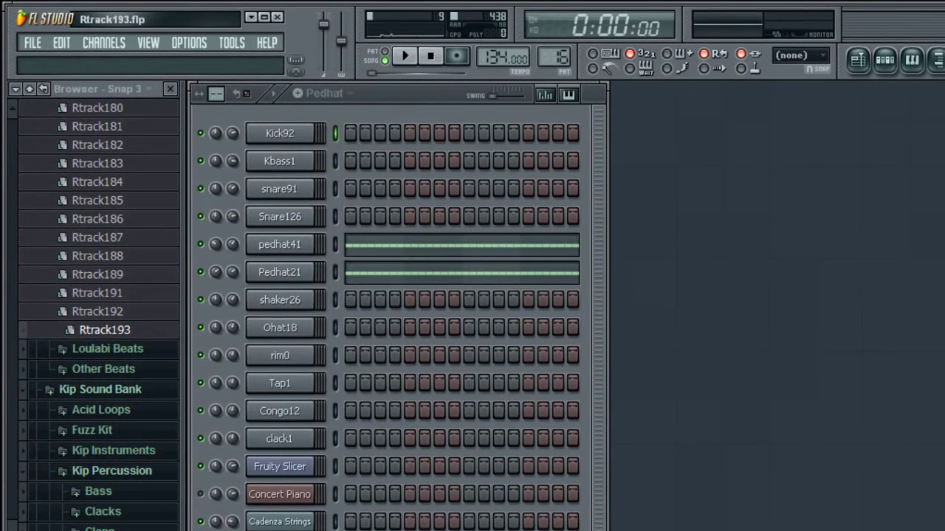
Check the project's file options and channel rack, then bring up the Windows Start menu
left_click(33, 42)
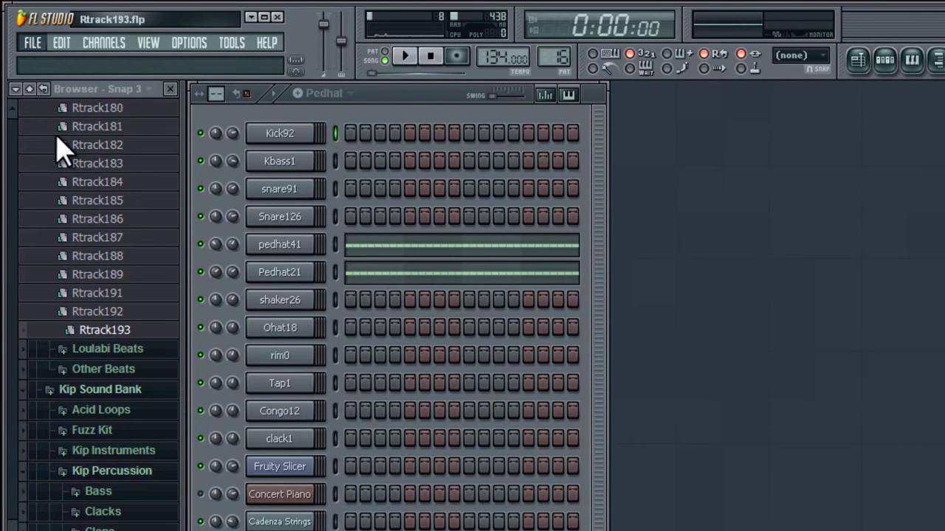
left_click(422, 109)
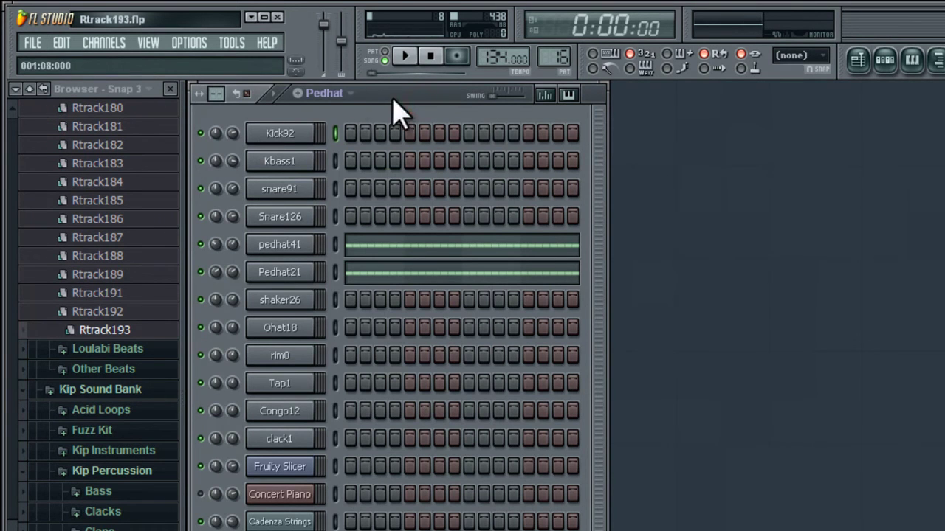
left_click(251, 18)
left_click(871, 200)
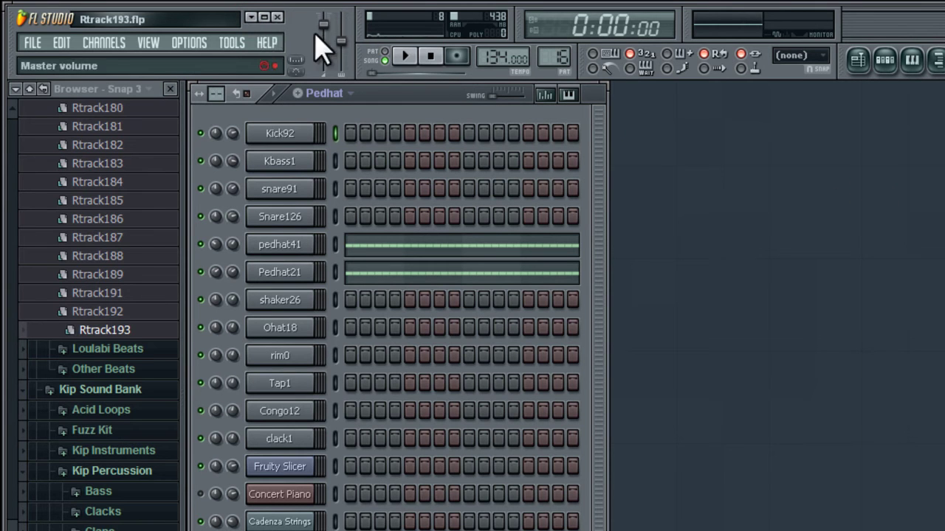
left_click(252, 17)
key("super")
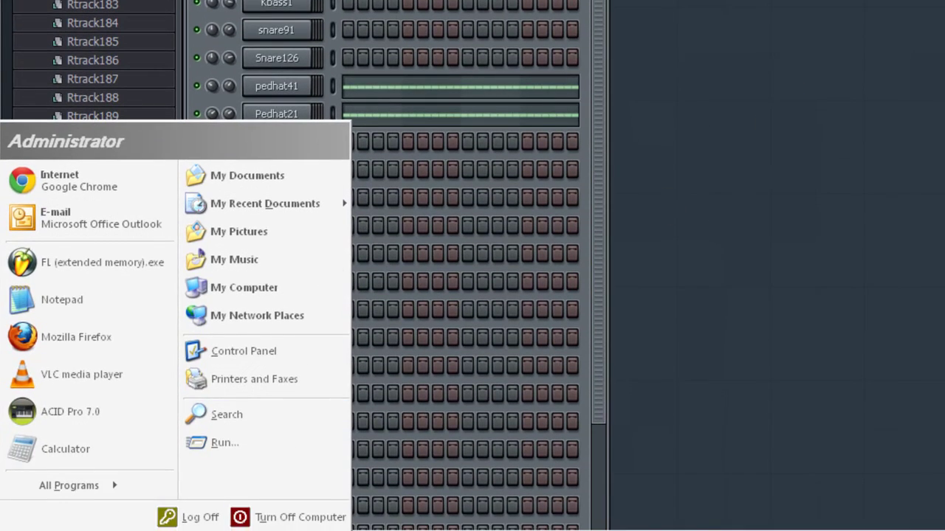
Return to the Search Results window and rerun the *.flp search
left_click(325, 528)
left_click(296, 502)
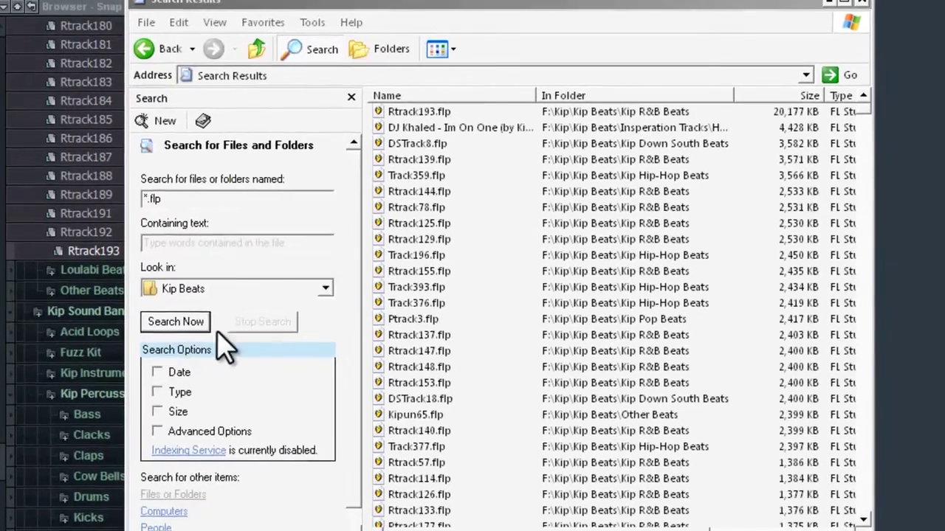
left_click(189, 322)
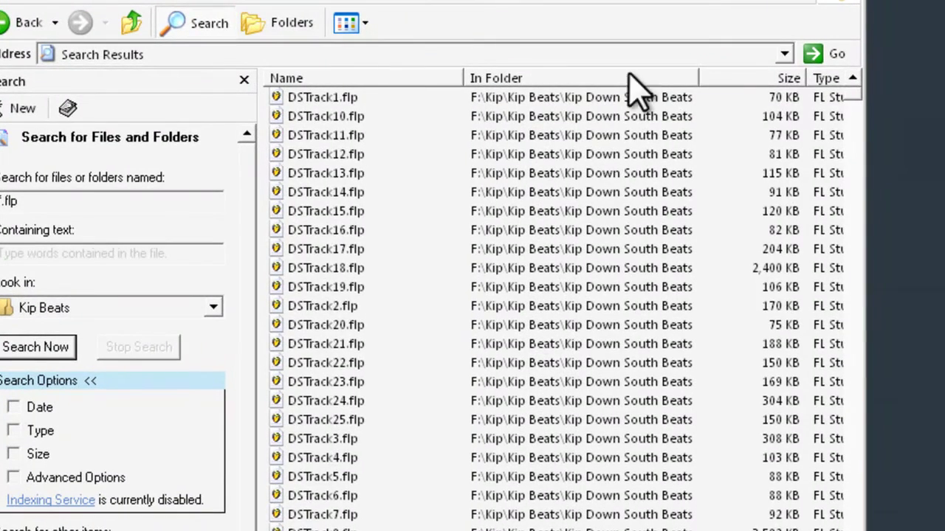
Scroll the results and select Rtrack193.flp, now listed at 92 KB
left_click_drag(856, 95, 841, 208)
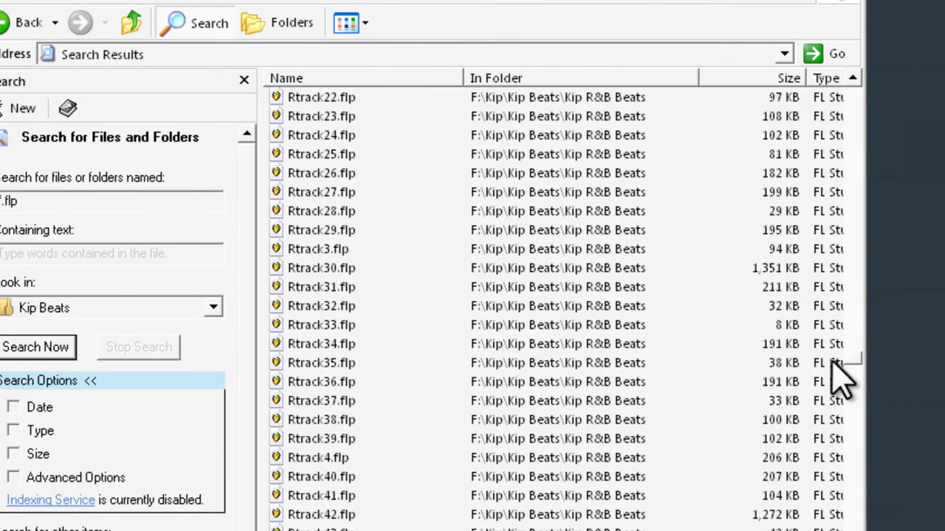
left_click_drag(833, 361, 818, 395)
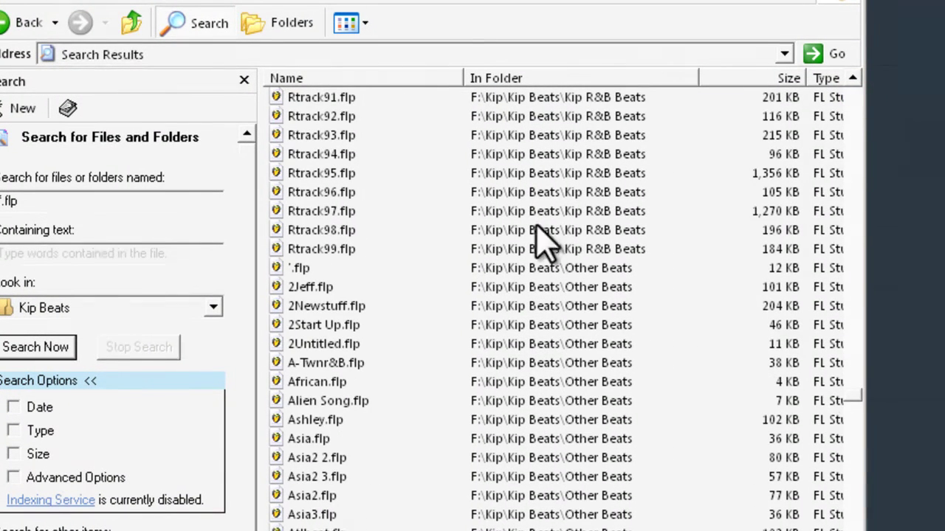
scroll(431, 195, "up", 4)
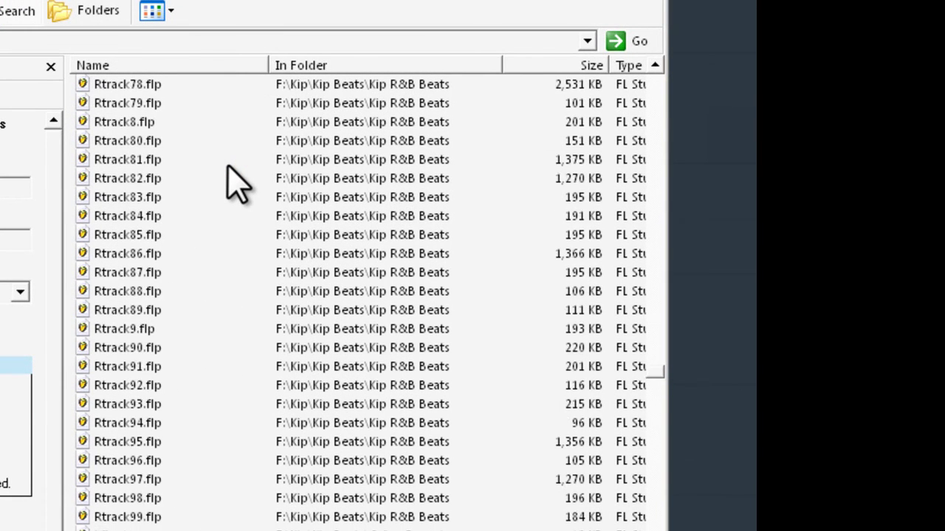
scroll(237, 183, "up", 20)
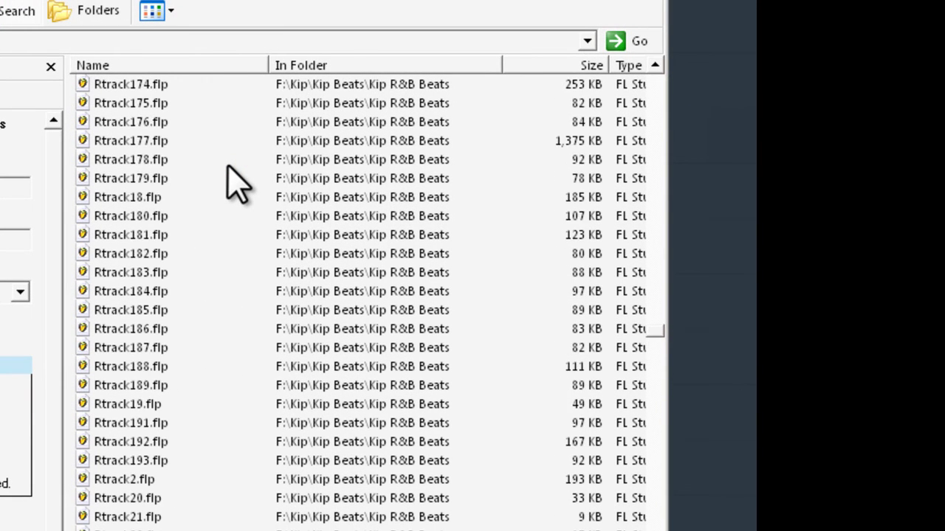
scroll(232, 254, "down", 2)
left_click(132, 348)
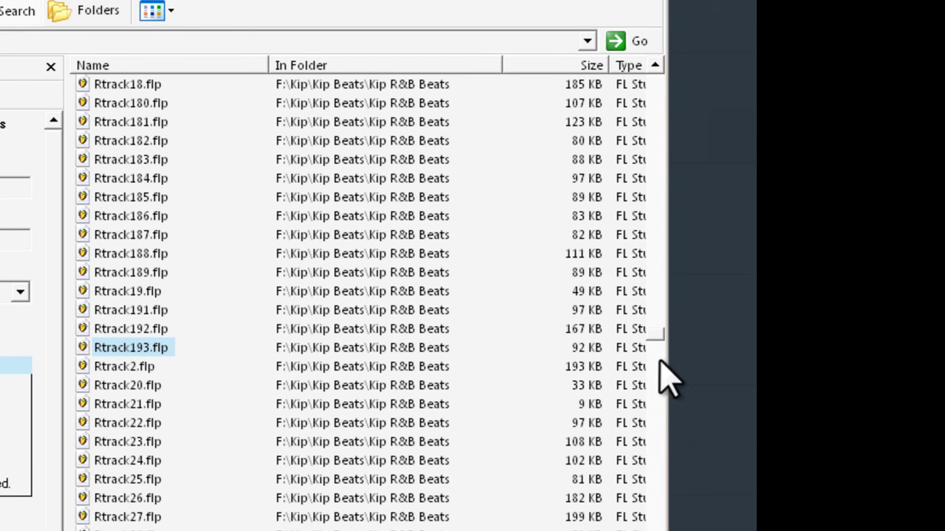
Sort the results by size and scroll to the top: 4,428 KB first, DSTrack8.flp next at 3,582 KB
left_click_drag(659, 335, 660, 84)
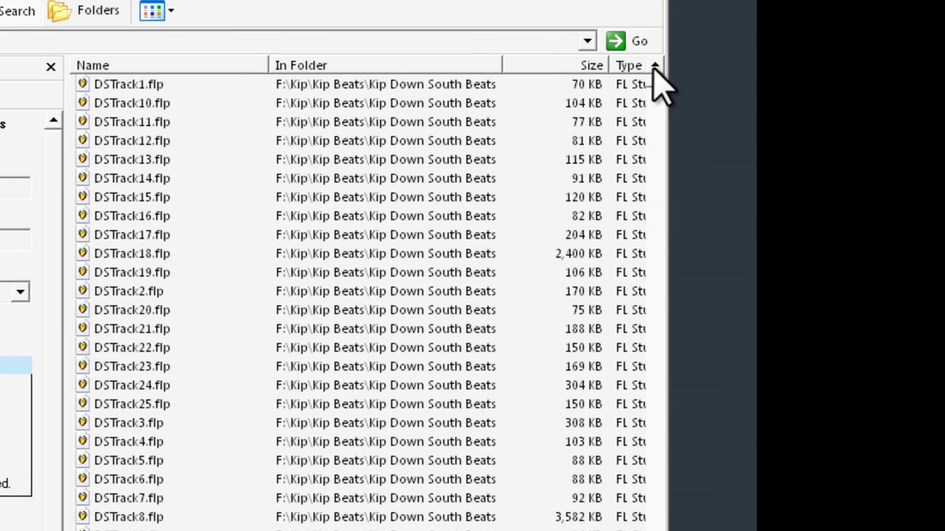
left_click(565, 66)
left_click_drag(656, 323, 660, 84)
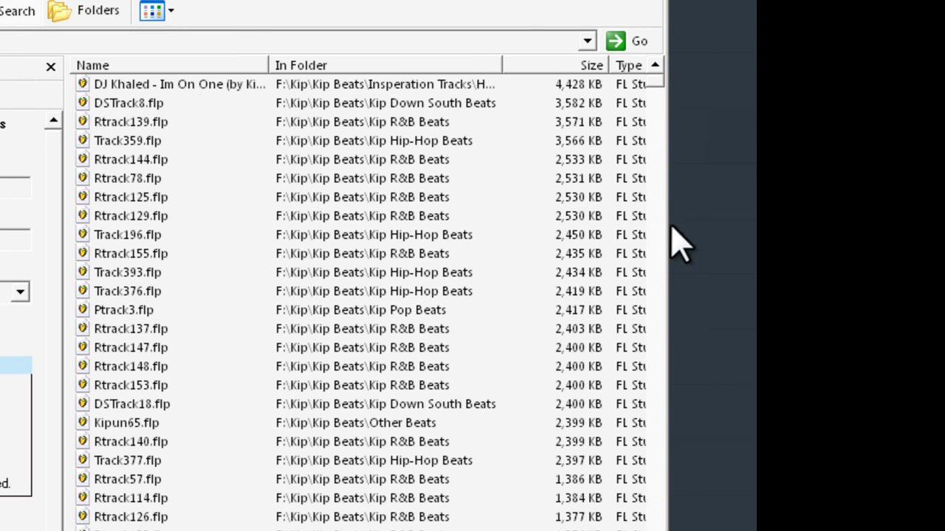
left_click_drag(662, 84, 648, 59)
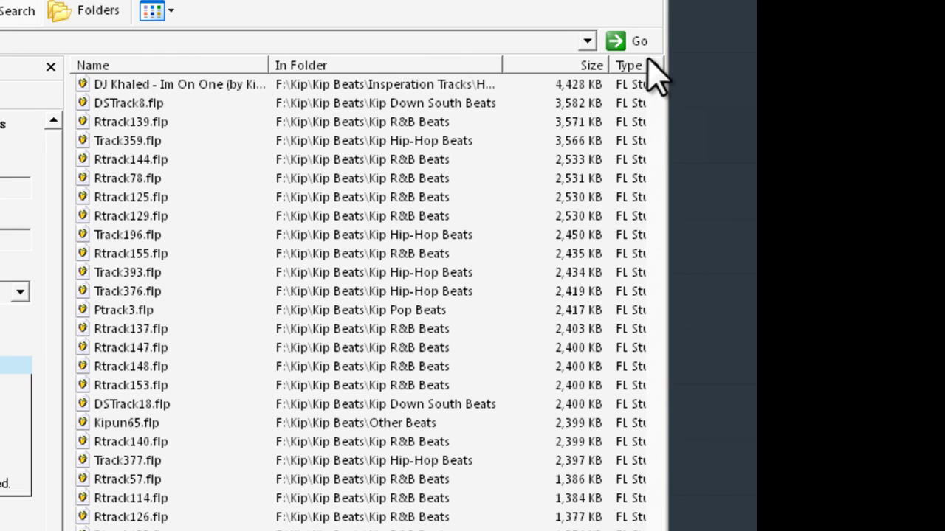